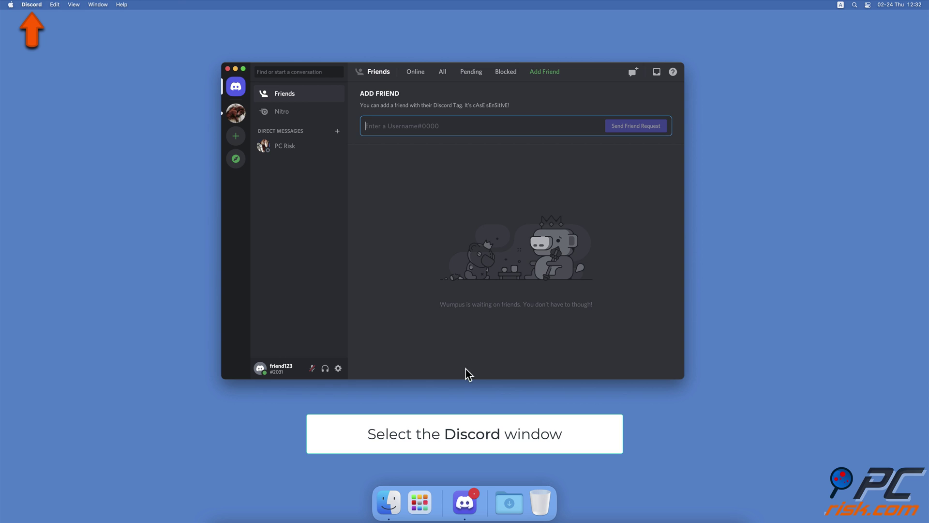
# Reload Discord with Command+R, then quit it completely from its Dock icon menu.
pyautogui.click(467, 364)
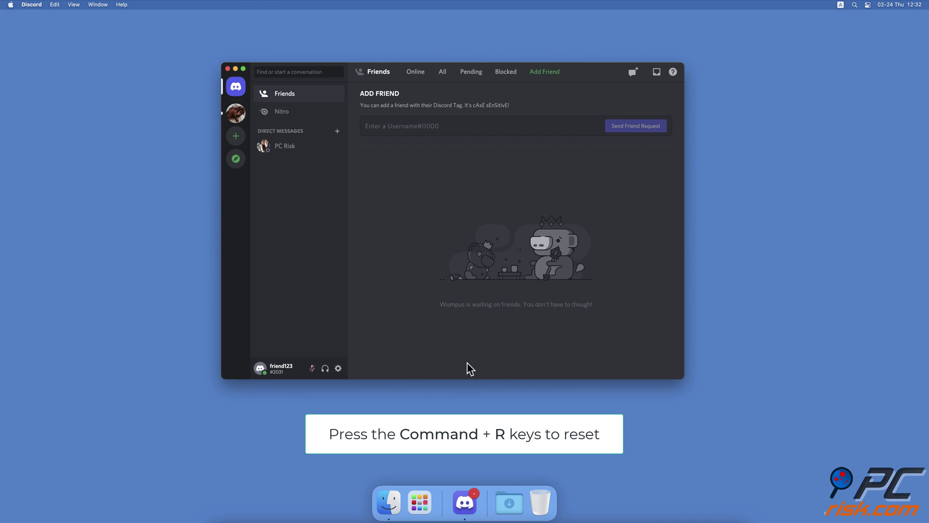
pyautogui.press('super+r')
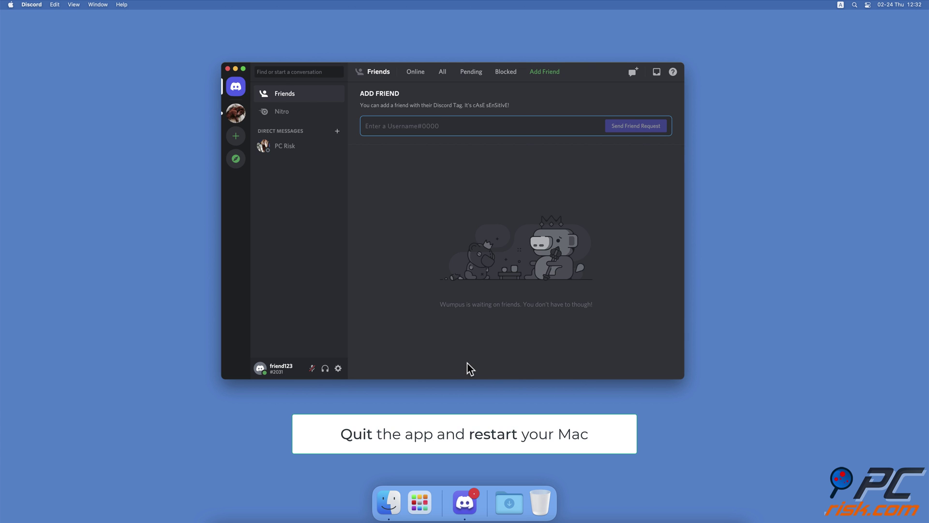
pyautogui.rightClick(469, 486)
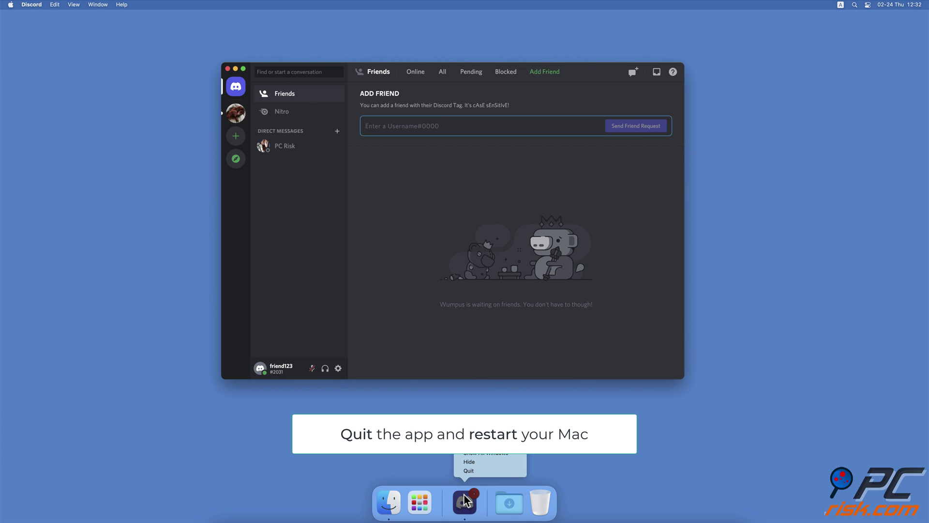
pyautogui.click(489, 470)
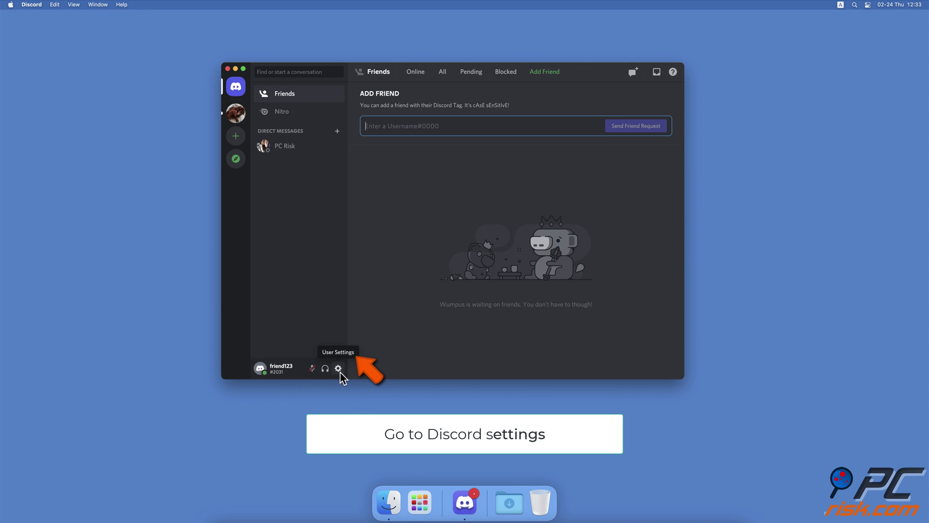
# Log out of the Discord account from User Settings and confirm.
pyautogui.click(350, 356)
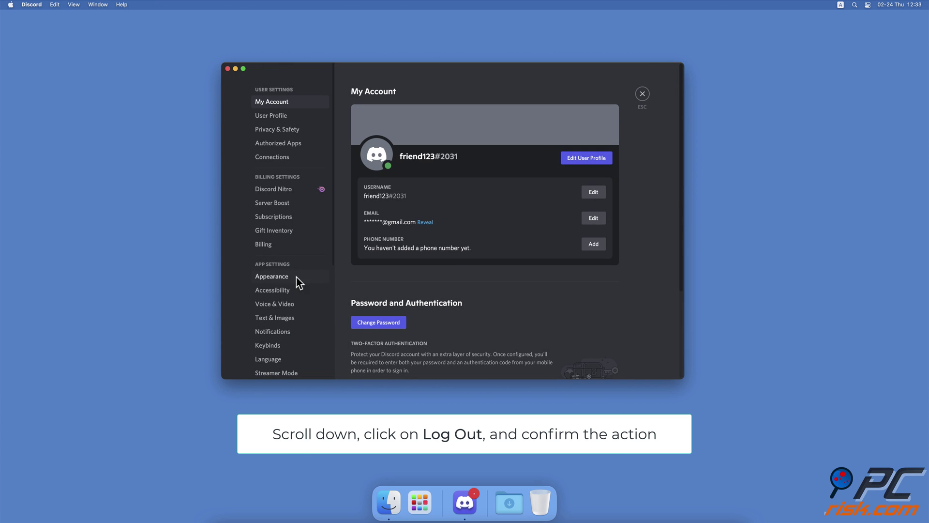
pyautogui.scroll(-5, 318, 236)
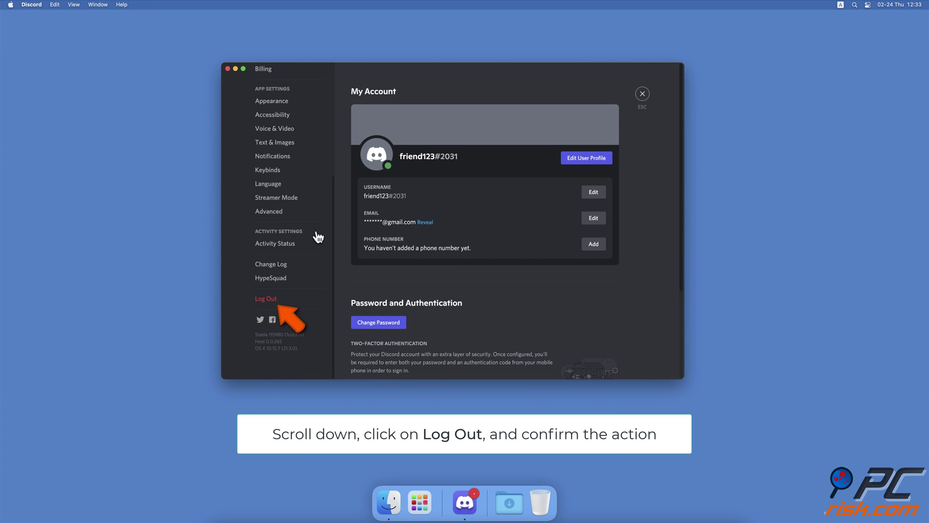
pyautogui.click(279, 299)
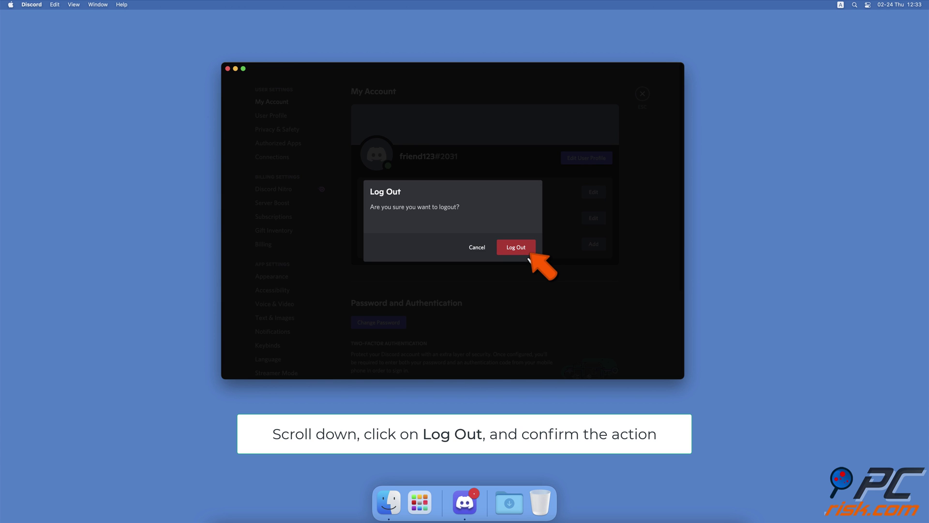
pyautogui.click(515, 247)
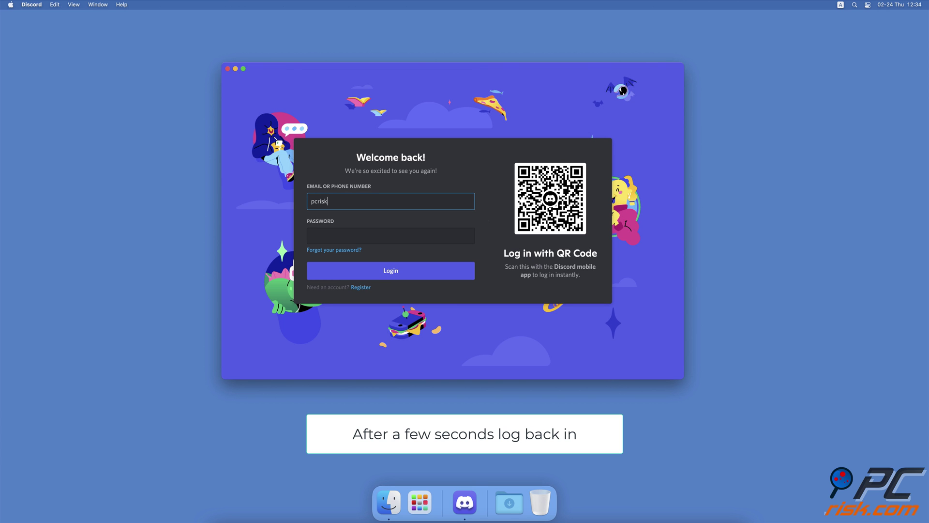
# Sign back in with the account e-mail and password.
pyautogui.press('Tab')
pyautogui.write('********')
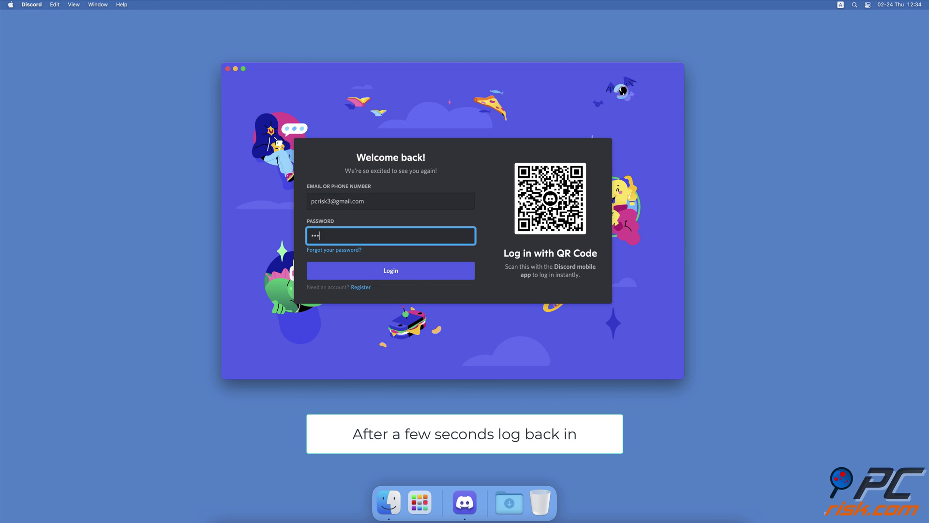
pyautogui.press('Return')
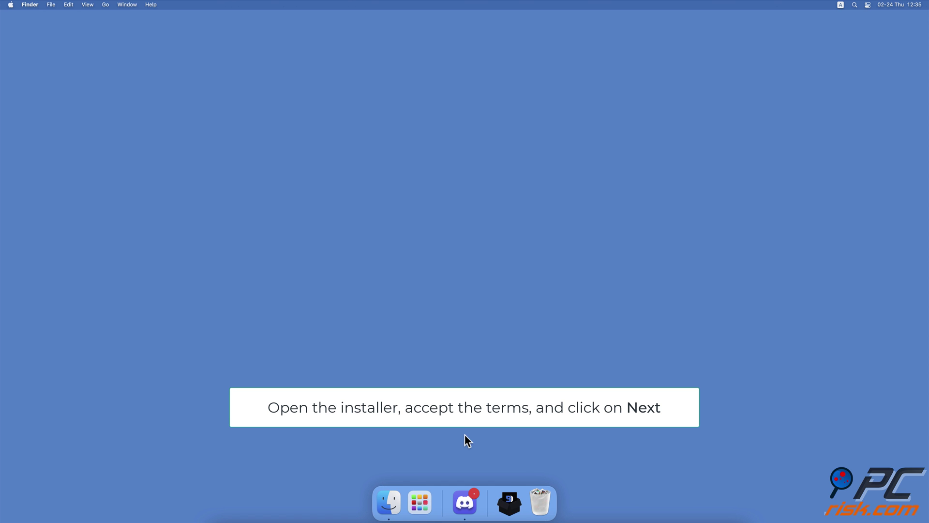
# Launch the BetterDiscord installer from Downloads, accept the license, and repair the standard Discord install.
pyautogui.click(508, 501)
pyautogui.click(512, 467)
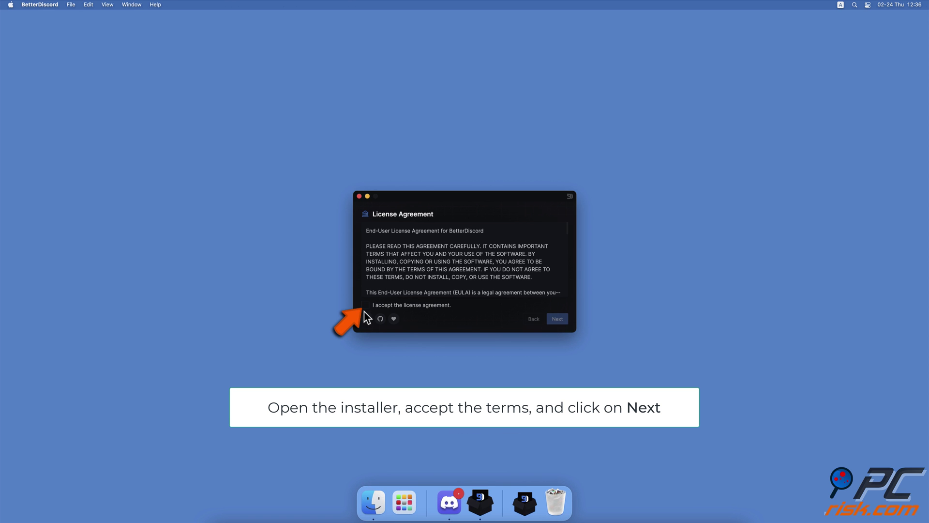
pyautogui.click(365, 305)
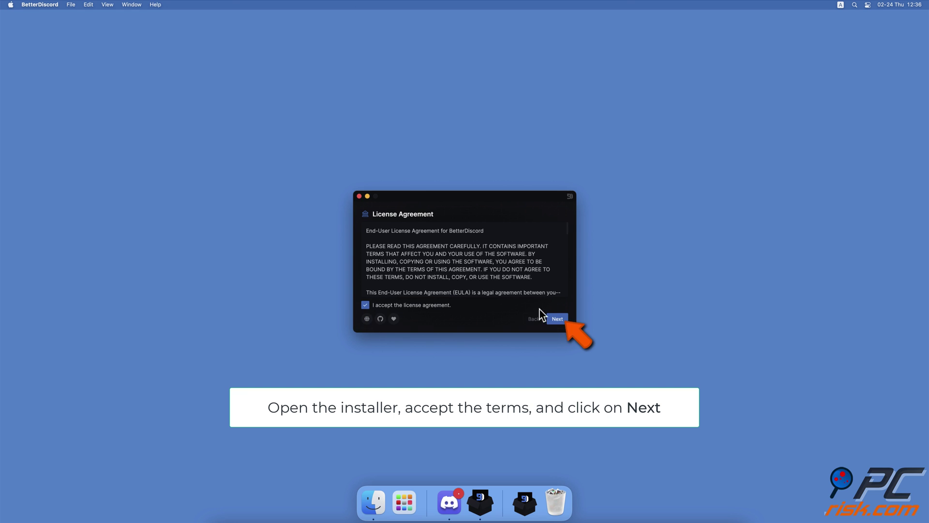
pyautogui.click(557, 318)
pyautogui.click(447, 254)
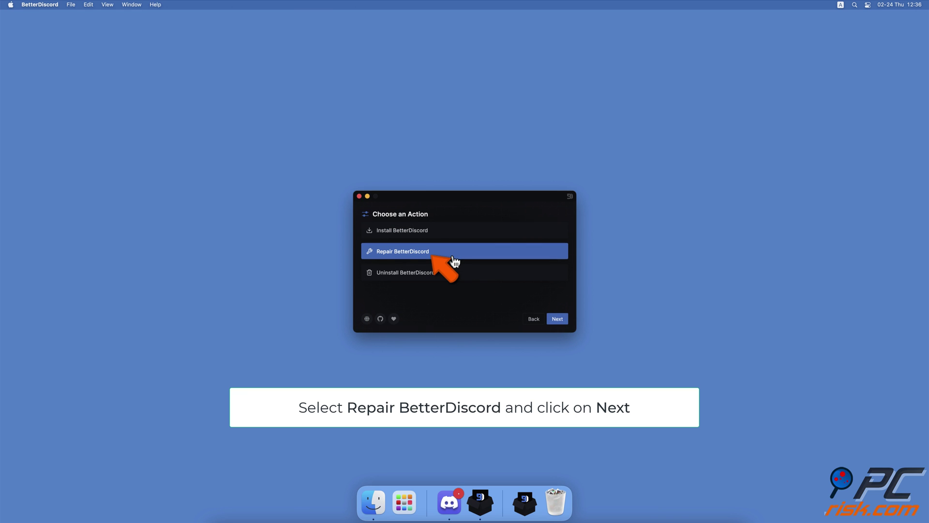
pyautogui.click(560, 322)
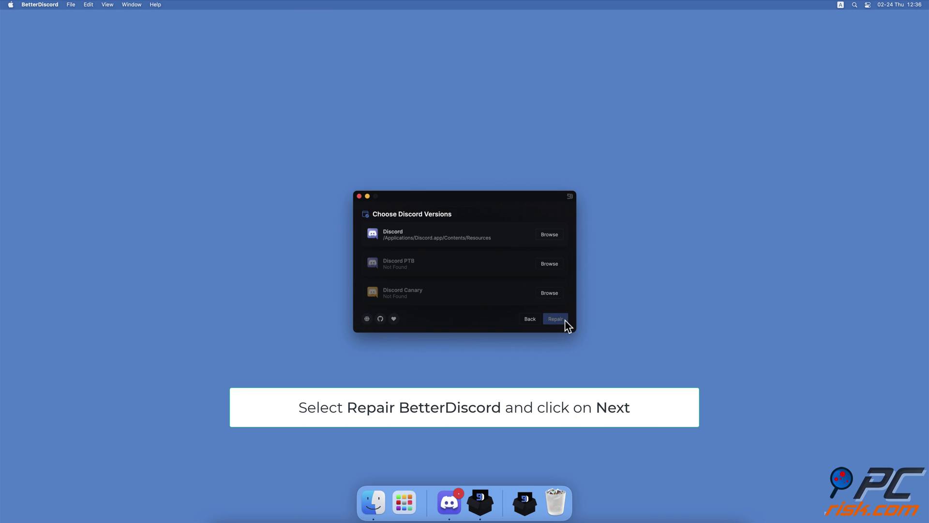
pyautogui.click(522, 241)
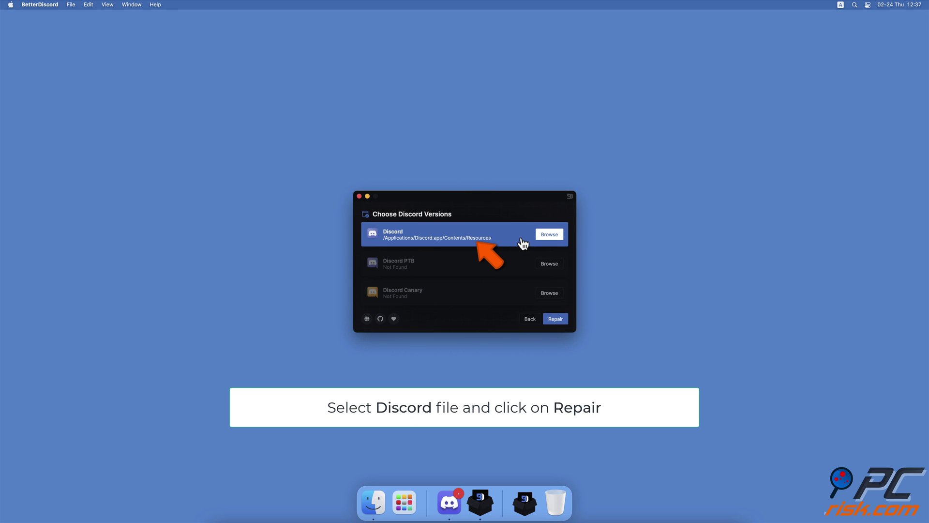
pyautogui.click(563, 323)
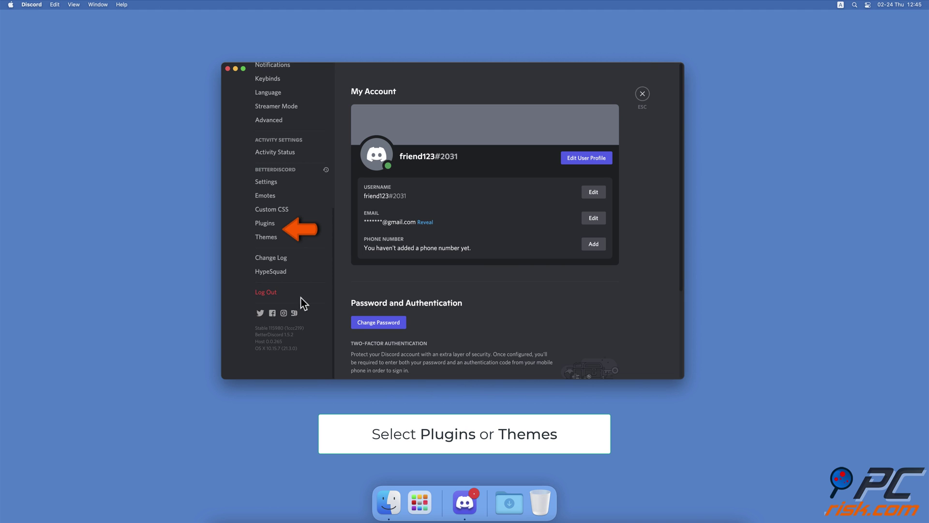
# Move the ClearVision theme file from the BetterDiscord themes folder to the Bin and reload Discord.
pyautogui.click(285, 241)
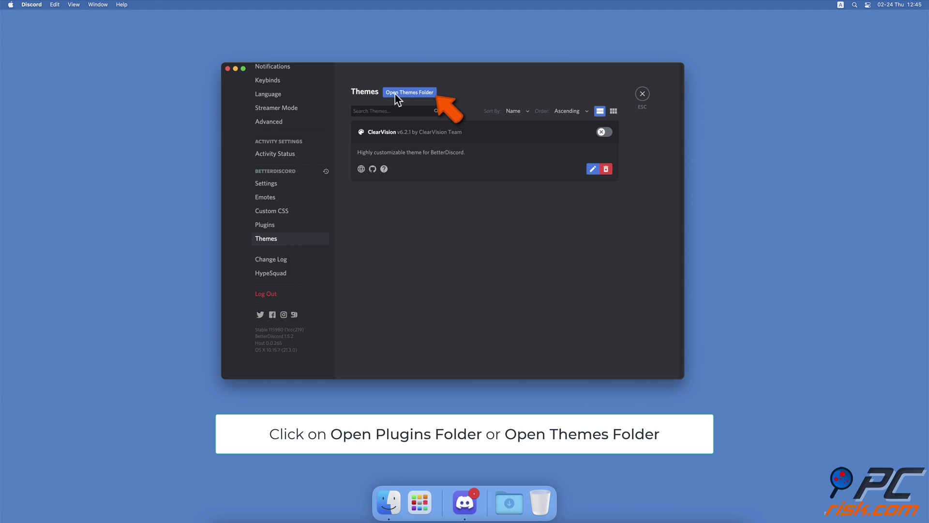
pyautogui.click(435, 93)
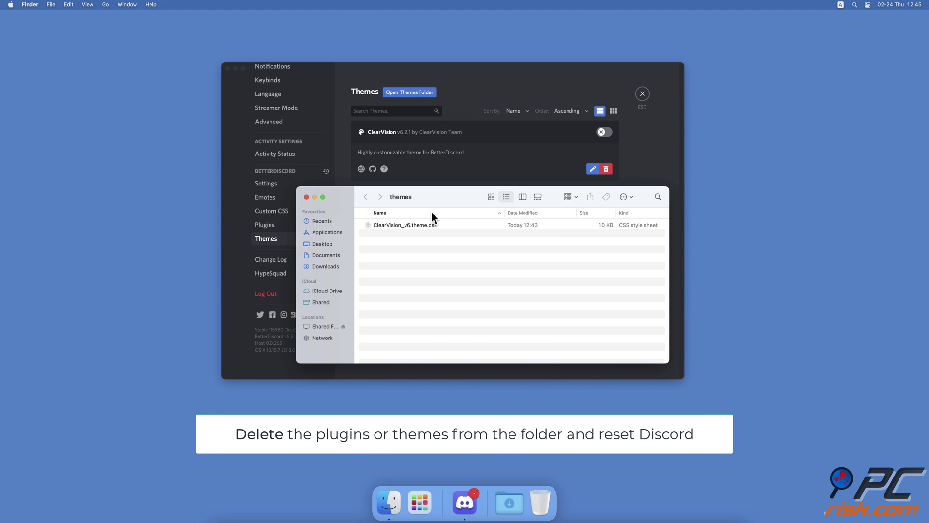
pyautogui.rightClick(430, 223)
pyautogui.click(444, 251)
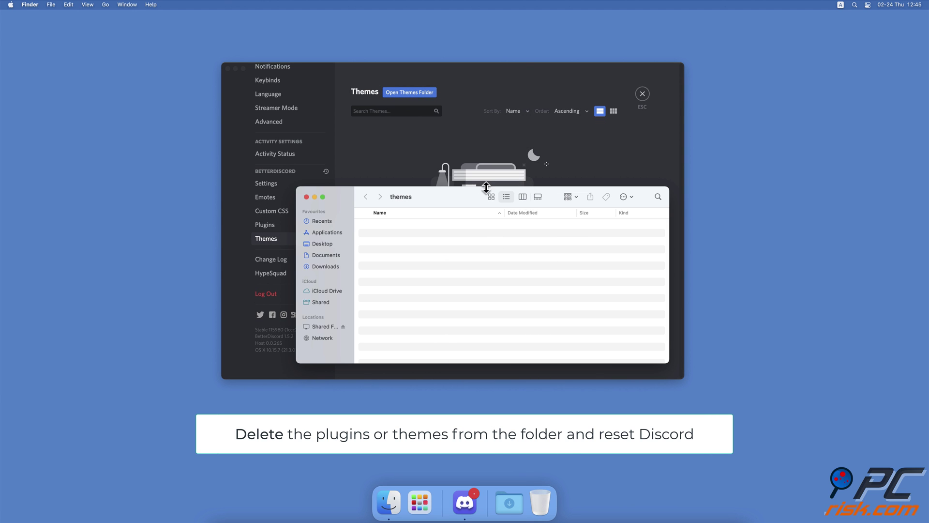
pyautogui.click(307, 197)
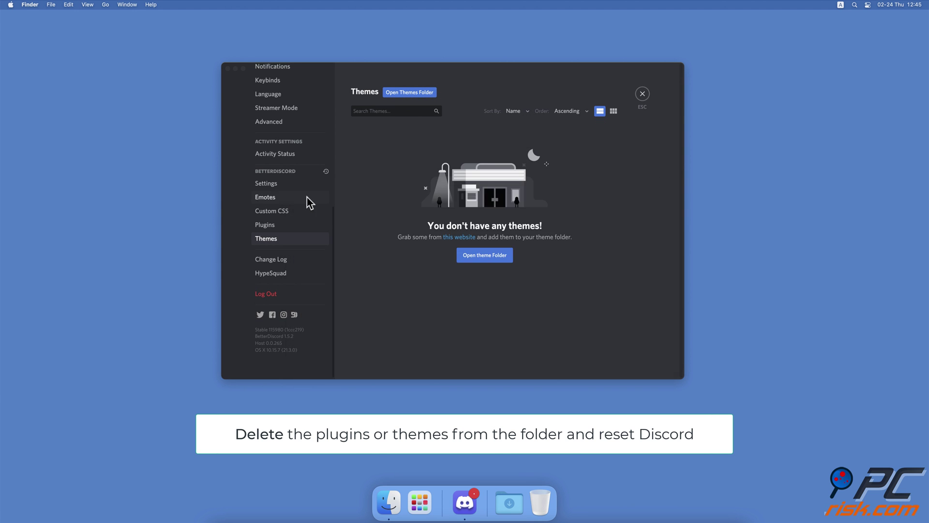
pyautogui.click(352, 213)
pyautogui.press('super+r')
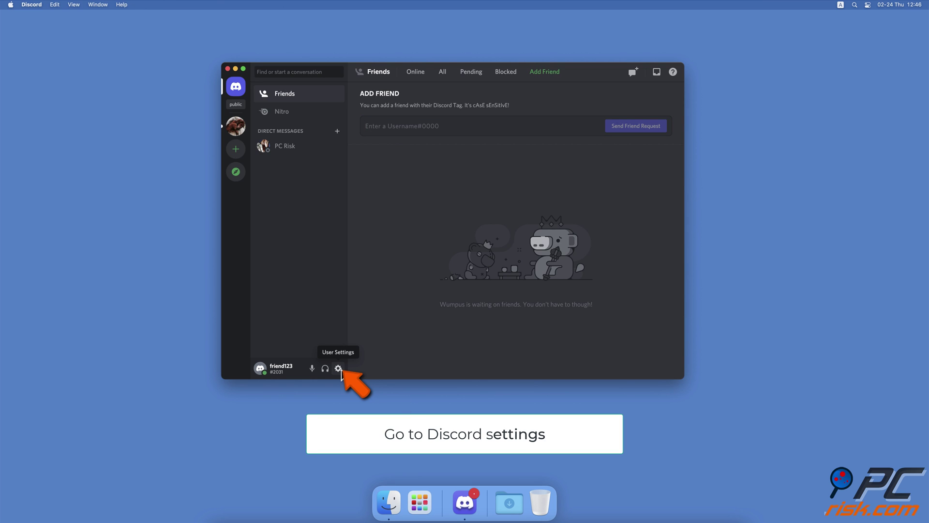
# Switch Discord's language to Lietuviškai and reload the app.
pyautogui.click(338, 368)
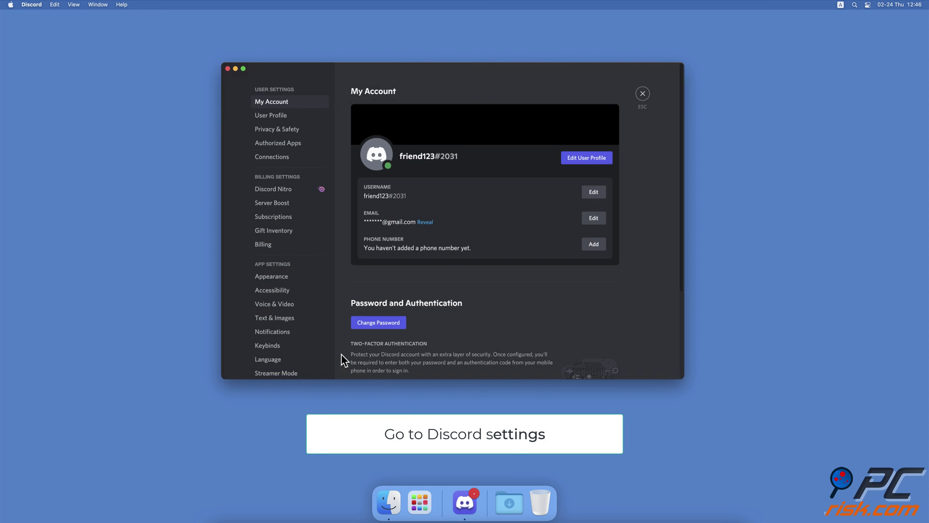
pyautogui.click(277, 361)
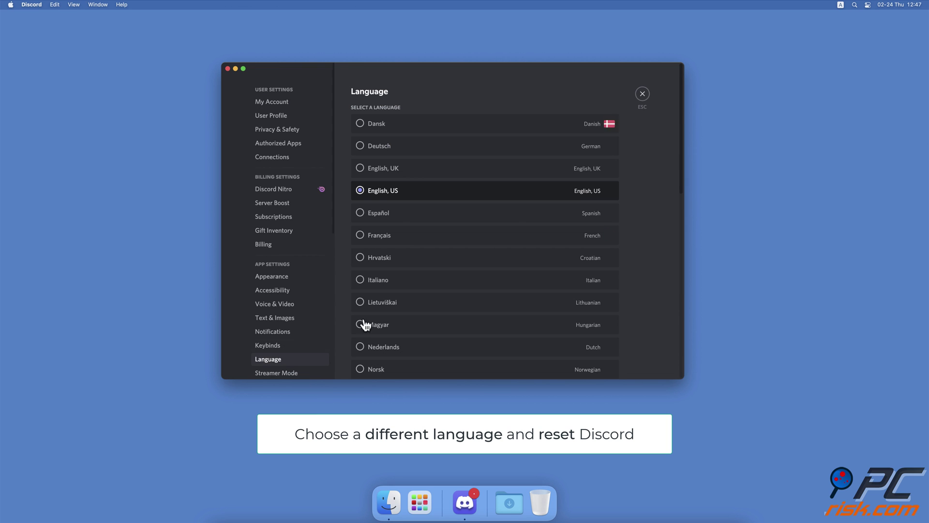
pyautogui.click(361, 304)
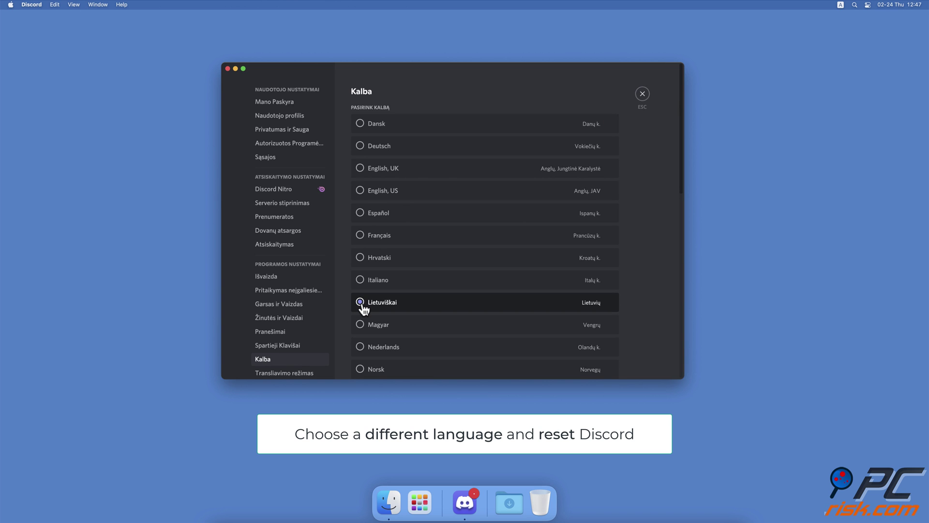
pyautogui.press('super+r')
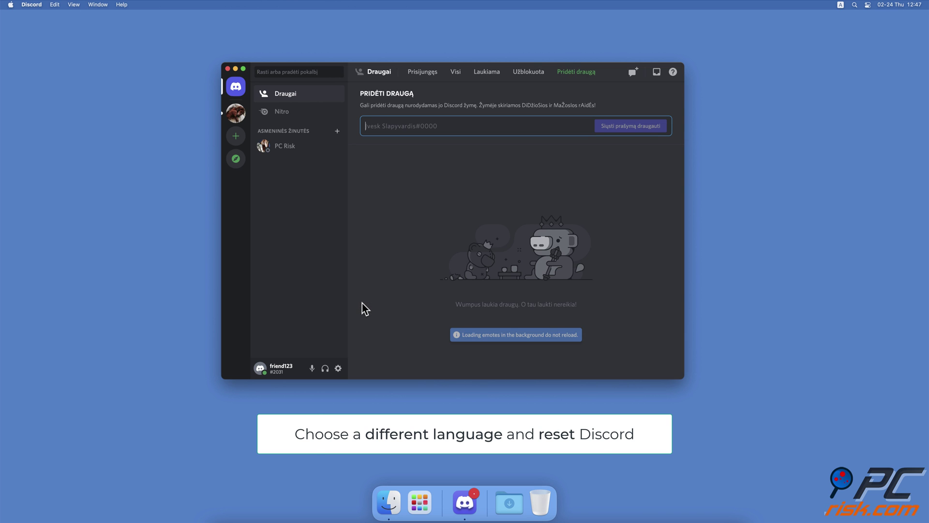
# Set Discord's language back to English, UK.
pyautogui.click(338, 368)
pyautogui.click(272, 361)
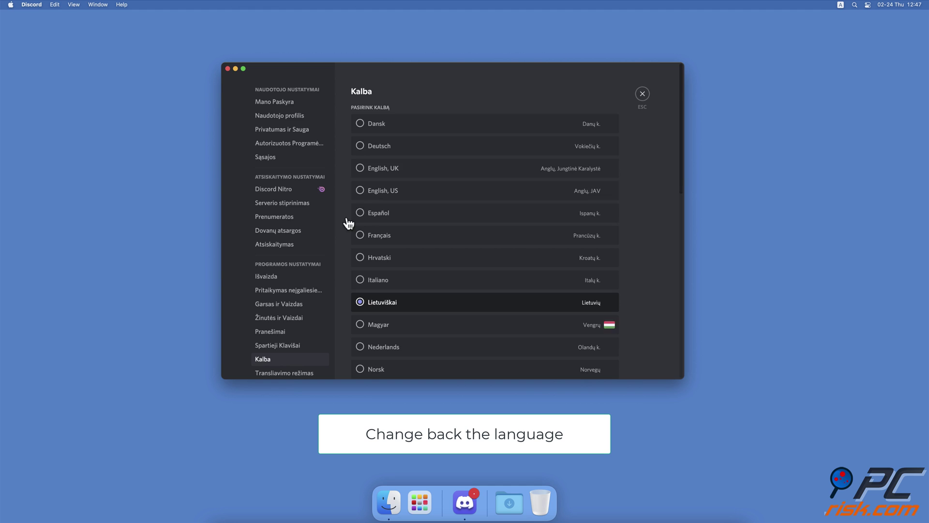
pyautogui.click(361, 168)
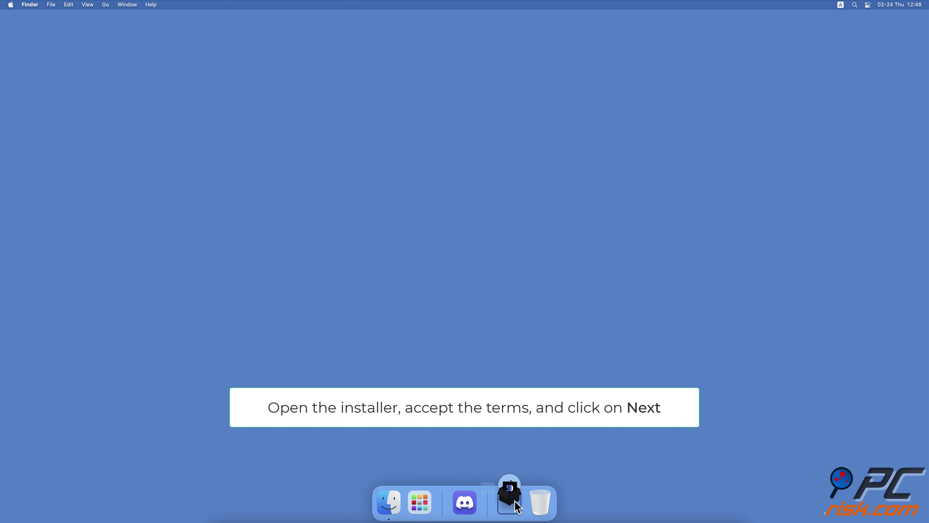
# Launch the BetterDiscord installer, accept the license, and uninstall BetterDiscord from stable Discord.
pyautogui.click(515, 500)
pyautogui.click(510, 469)
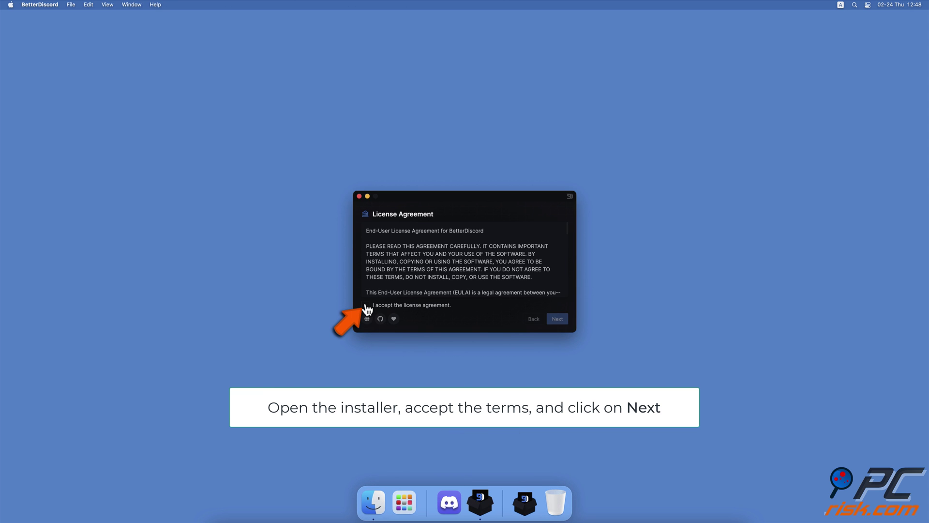
pyautogui.click(365, 305)
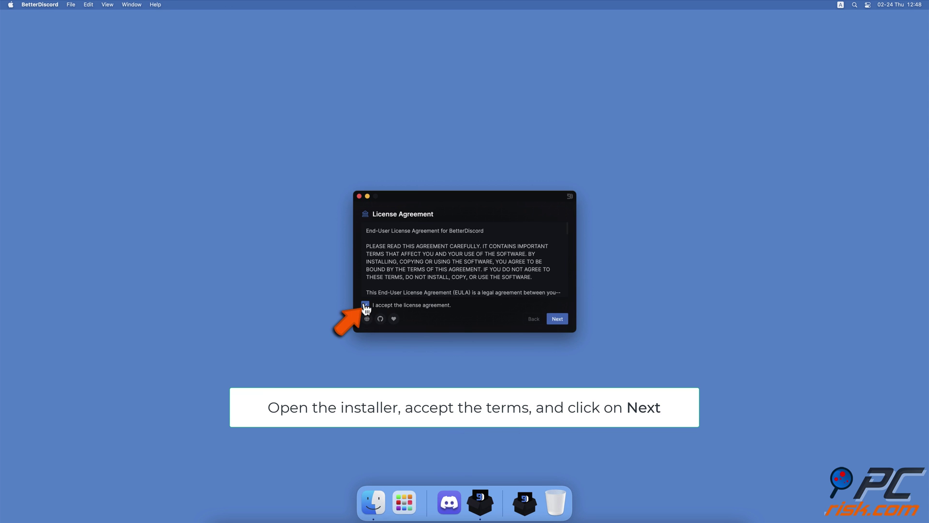
pyautogui.click(562, 323)
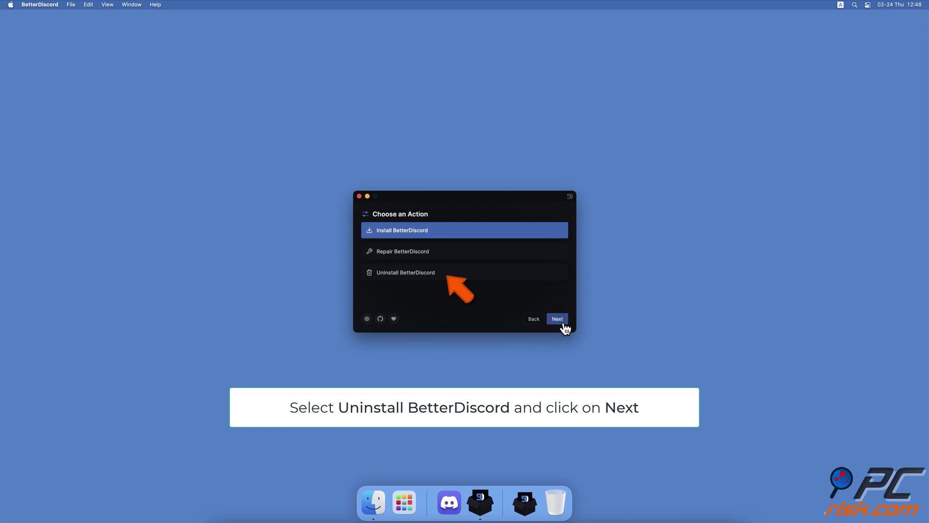
pyautogui.click(466, 277)
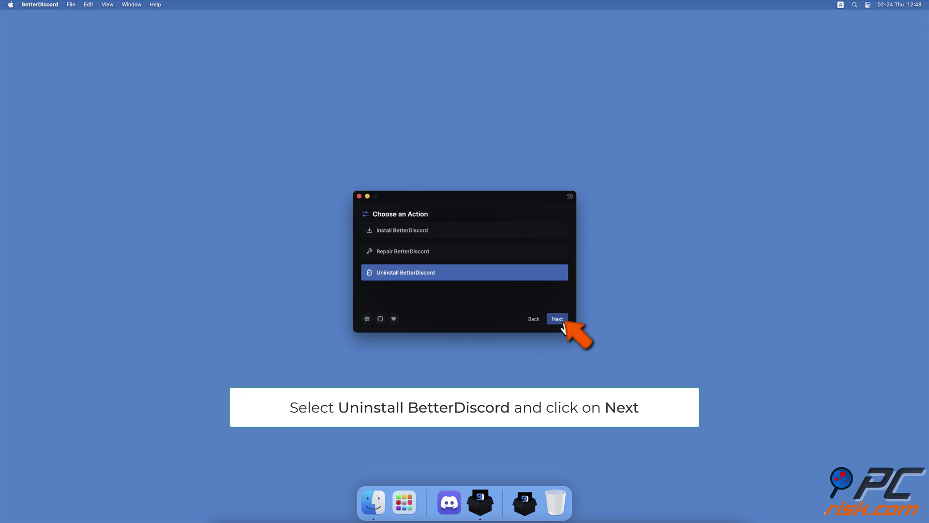
pyautogui.click(561, 323)
pyautogui.click(509, 234)
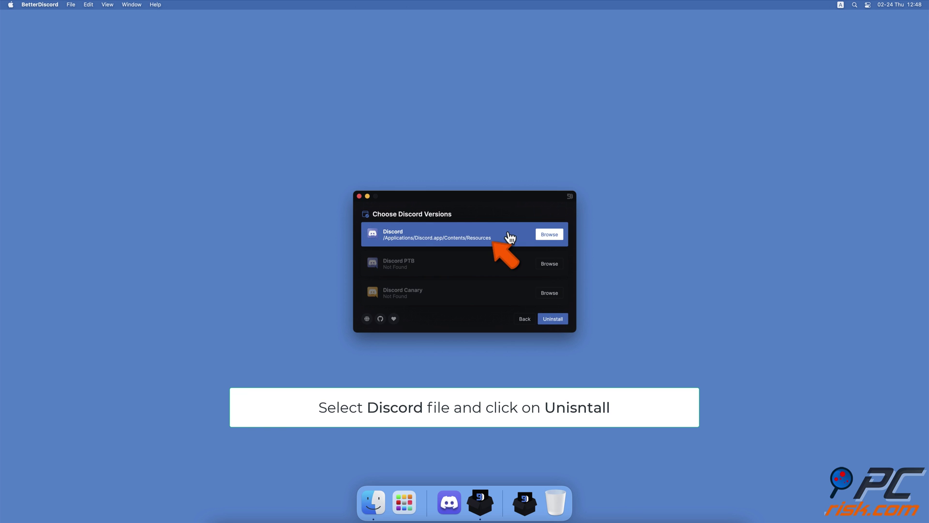
pyautogui.click(563, 320)
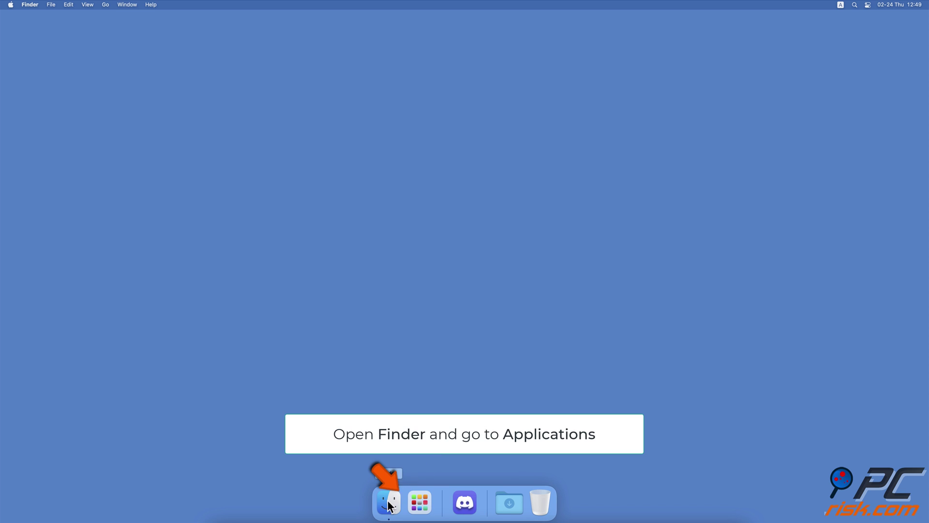
# Move the Discord app from Applications to the Bin.
pyautogui.click(389, 505)
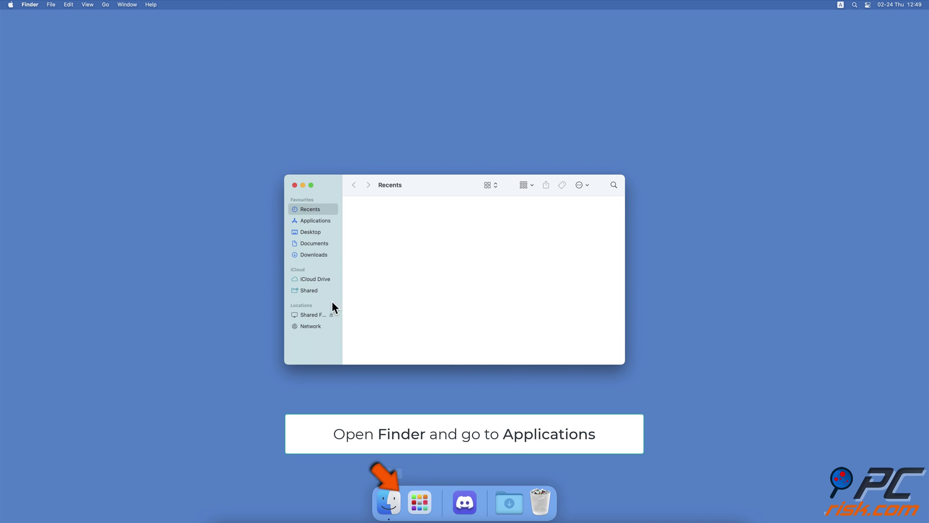
pyautogui.click(318, 222)
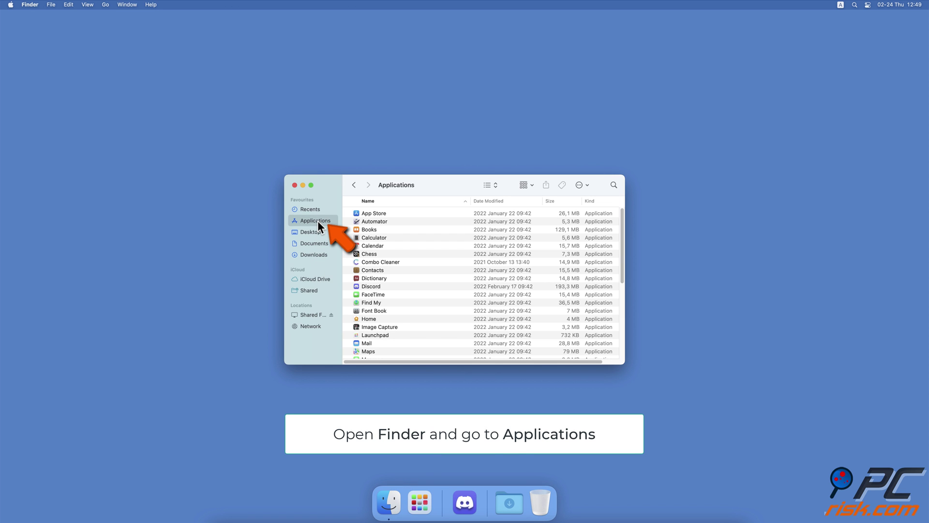
pyautogui.rightClick(381, 286)
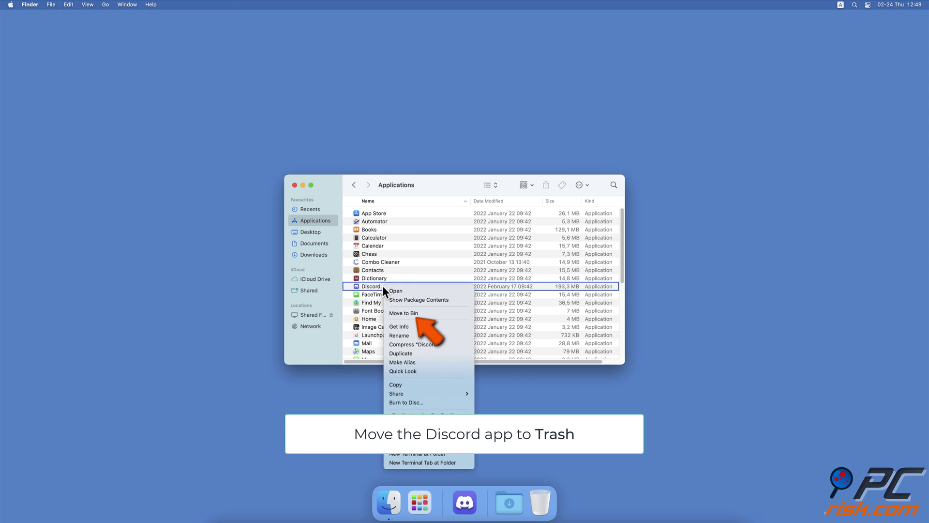
pyautogui.click(424, 313)
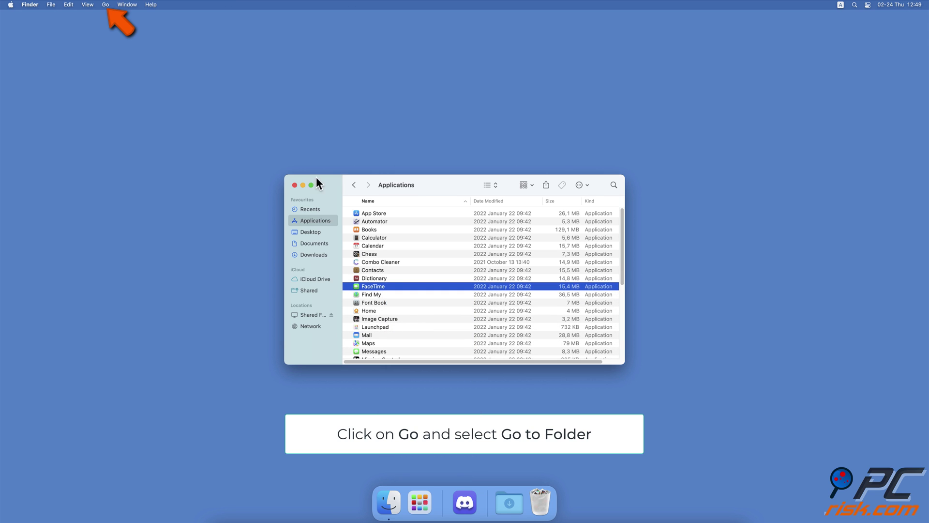
# Move the discord folder in ~/Library to the Bin and empty the Bin.
pyautogui.click(106, 5)
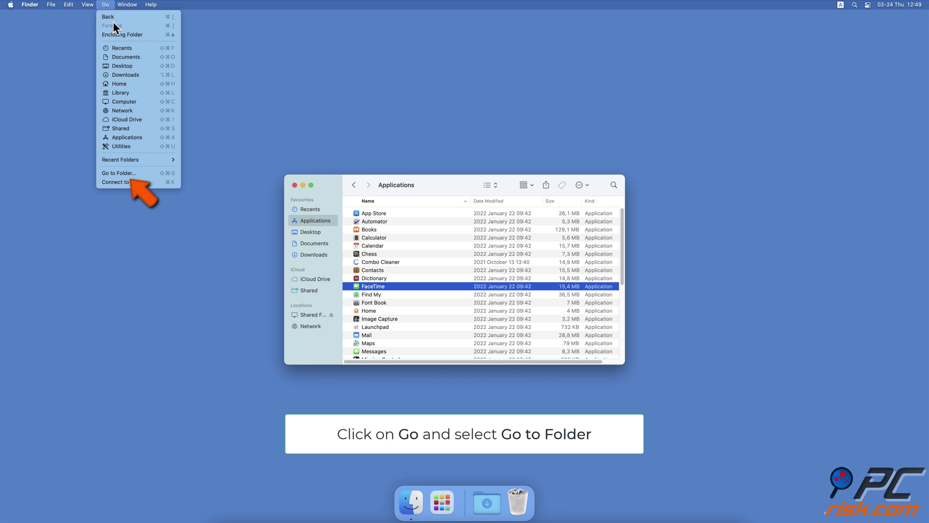
pyautogui.click(147, 172)
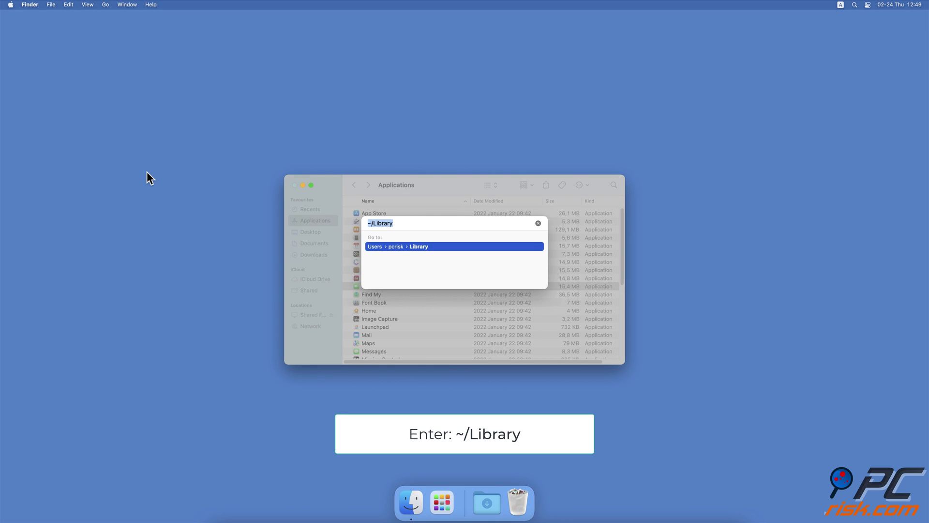
pyautogui.press('Return')
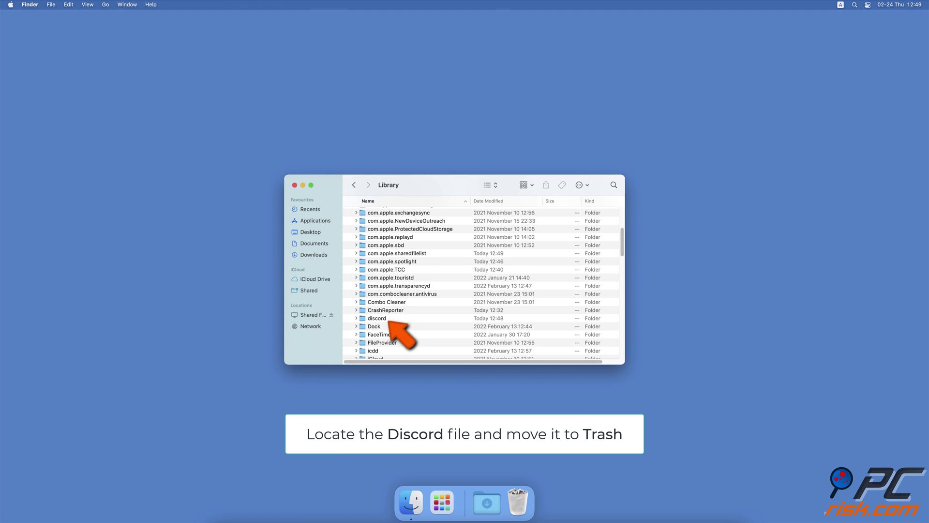
pyautogui.rightClick(381, 318)
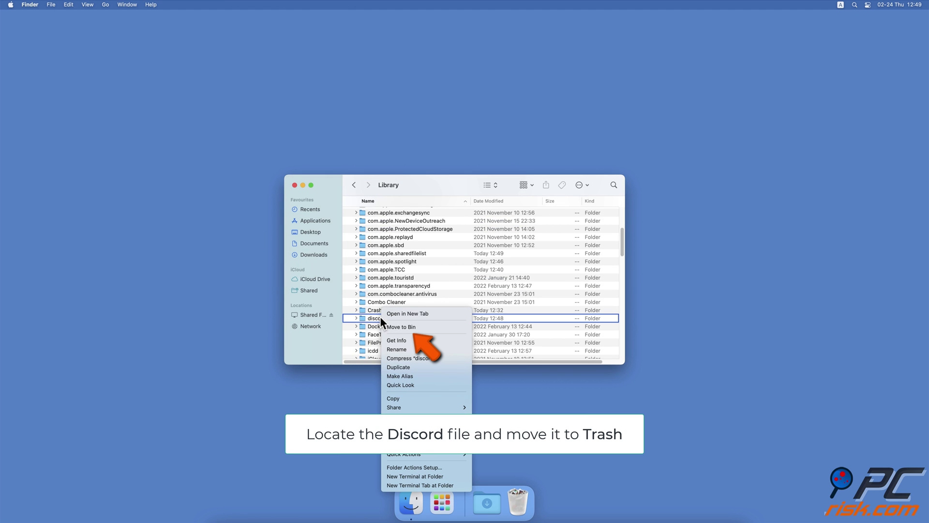
pyautogui.click(426, 327)
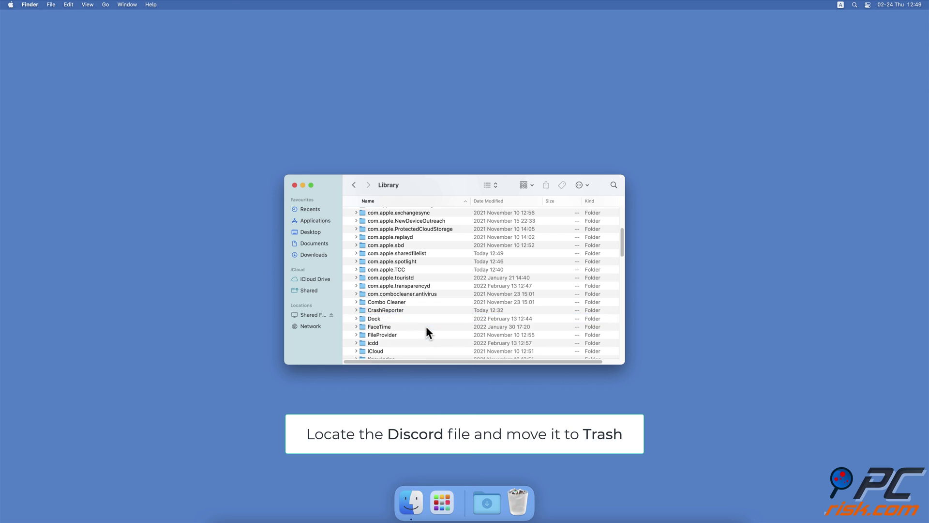
pyautogui.rightClick(518, 496)
pyautogui.click(540, 474)
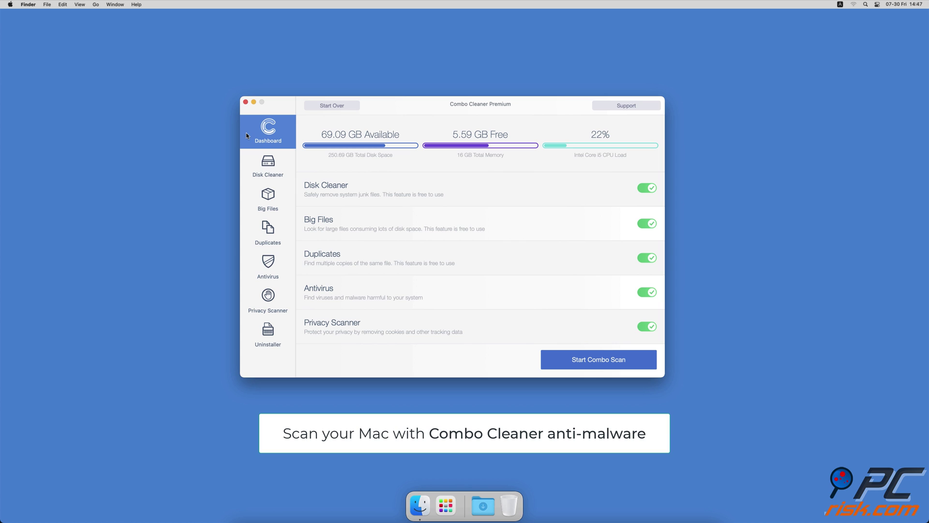
# Start a full antivirus scan, then remove 2.7 GB of caches and logs in Disk Cleaner.
pyautogui.click(246, 269)
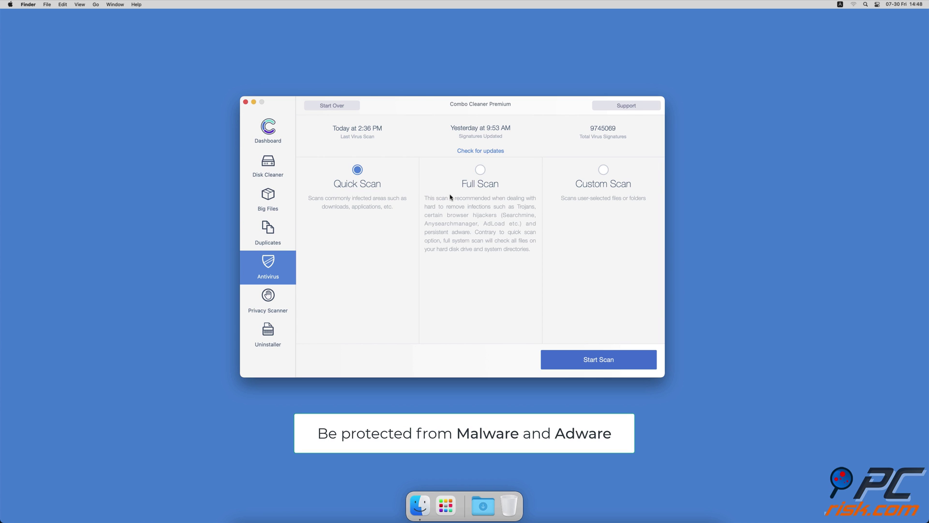
pyautogui.click(481, 170)
pyautogui.click(562, 360)
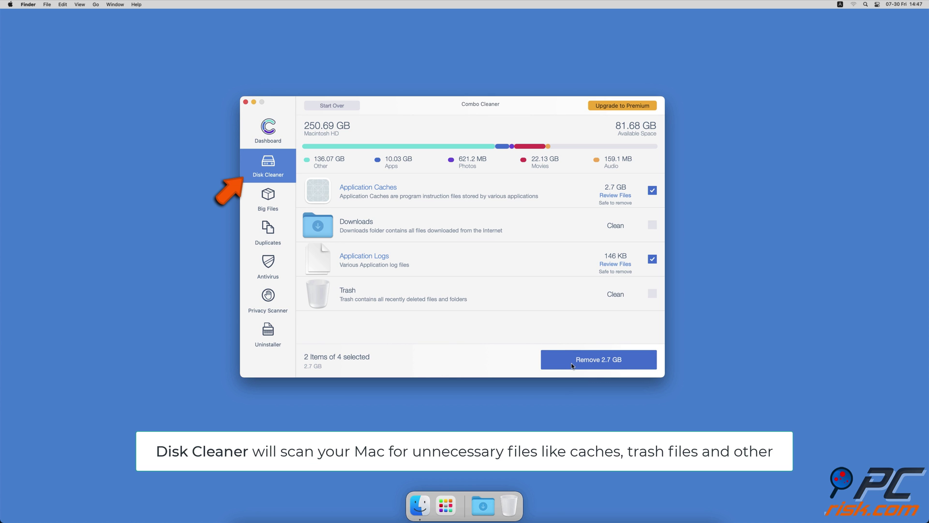
pyautogui.click(572, 365)
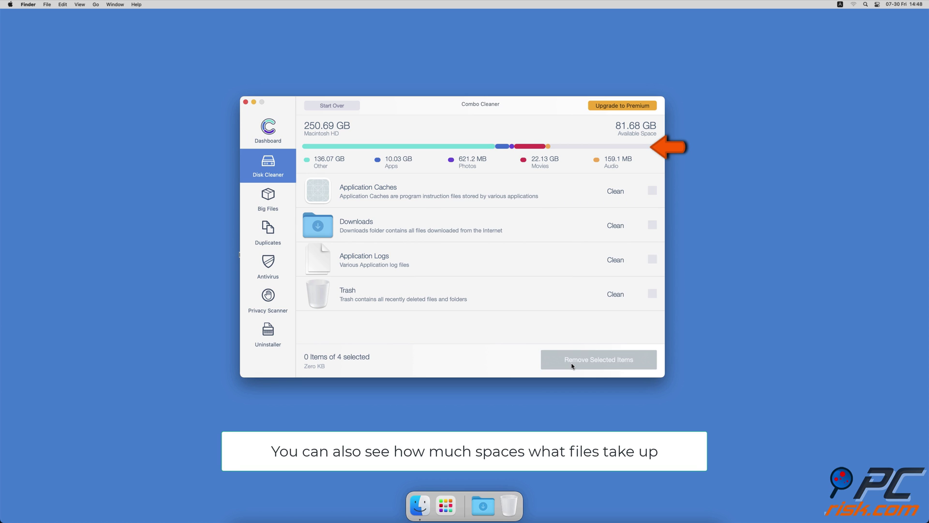
# Run the Big Files, Duplicates, Privacy Scanner and Uninstaller scans one after another.
pyautogui.click(270, 200)
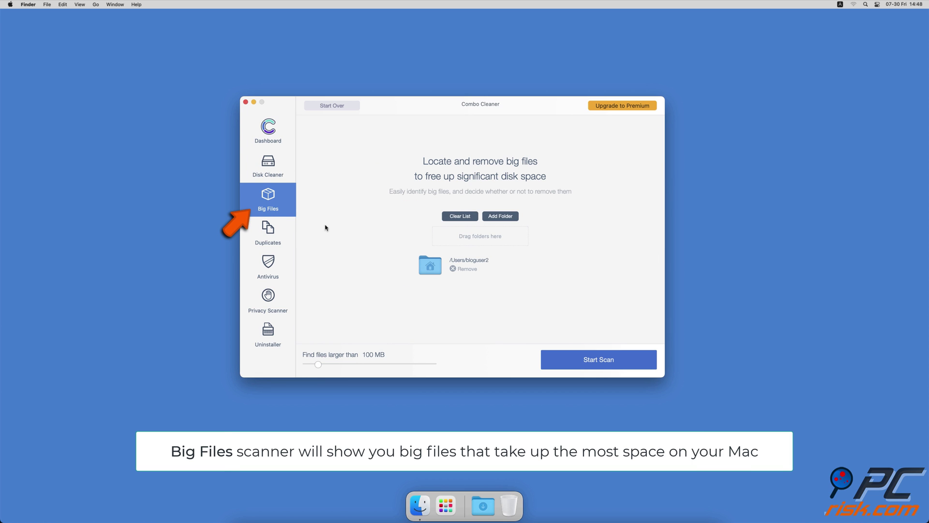
pyautogui.click(574, 369)
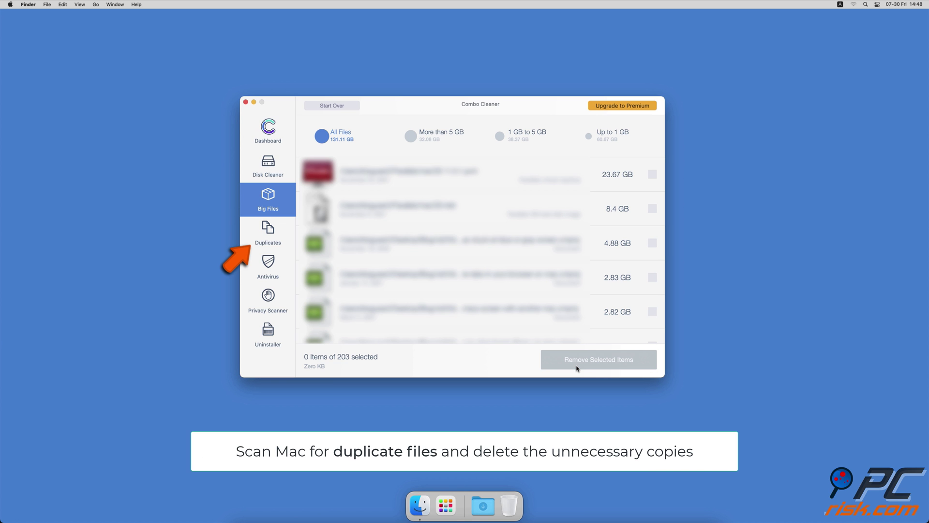
pyautogui.click(271, 234)
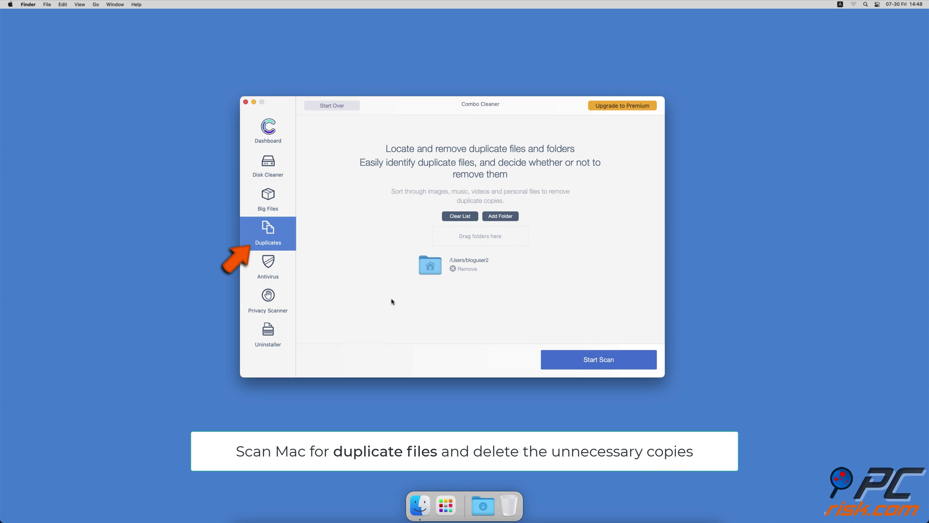
pyautogui.click(561, 367)
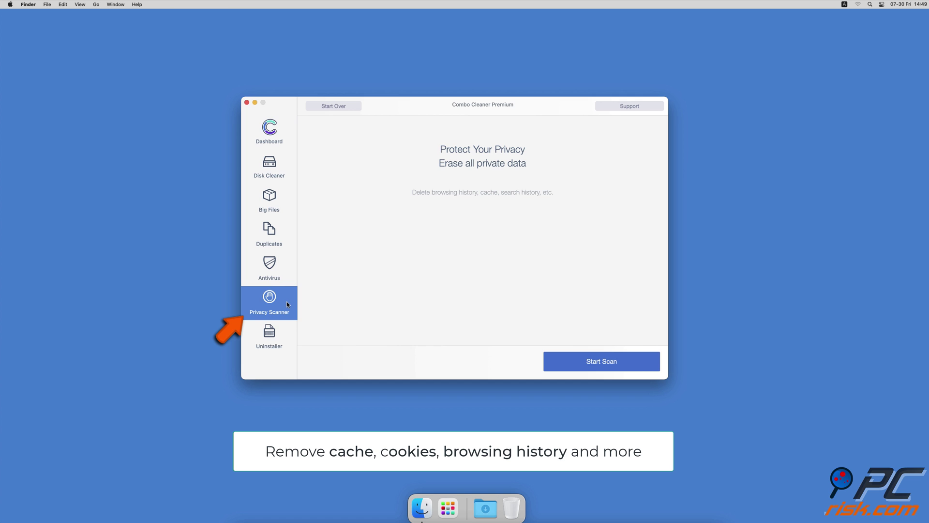
pyautogui.click(554, 362)
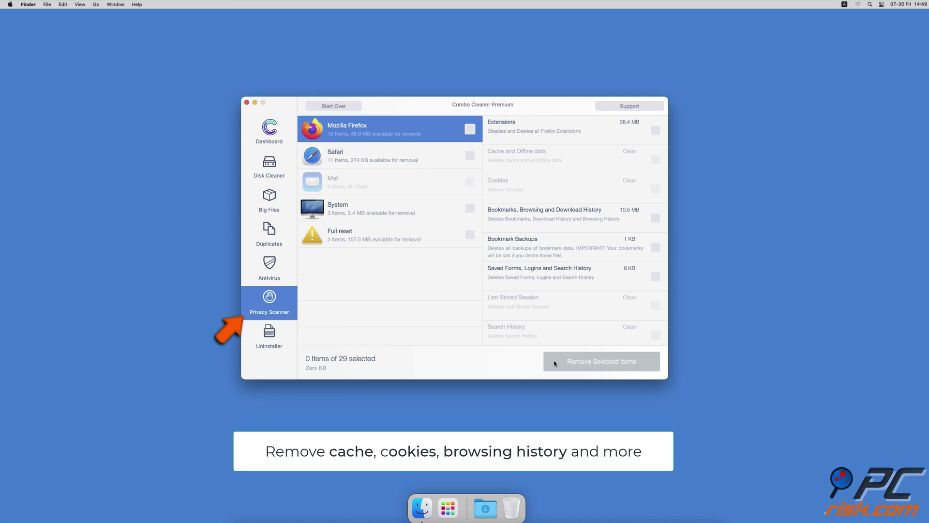
pyautogui.click(290, 344)
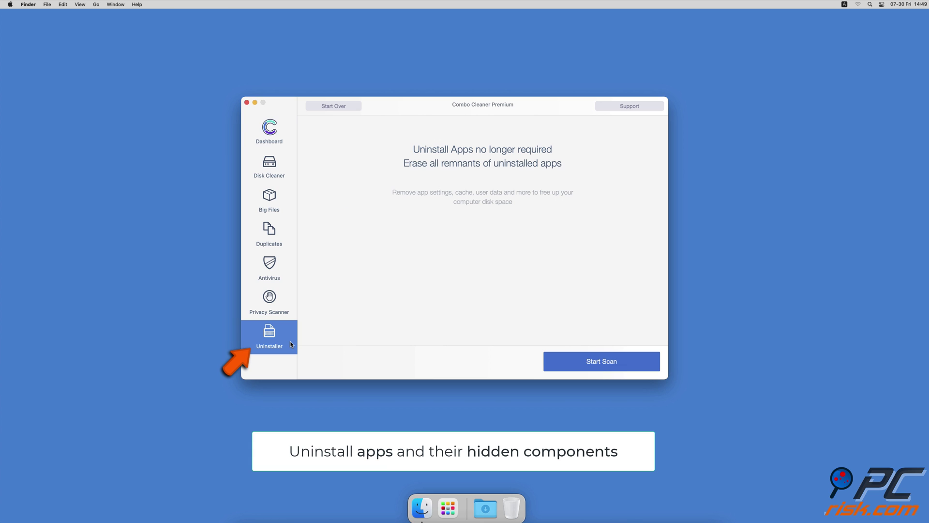
pyautogui.click(552, 361)
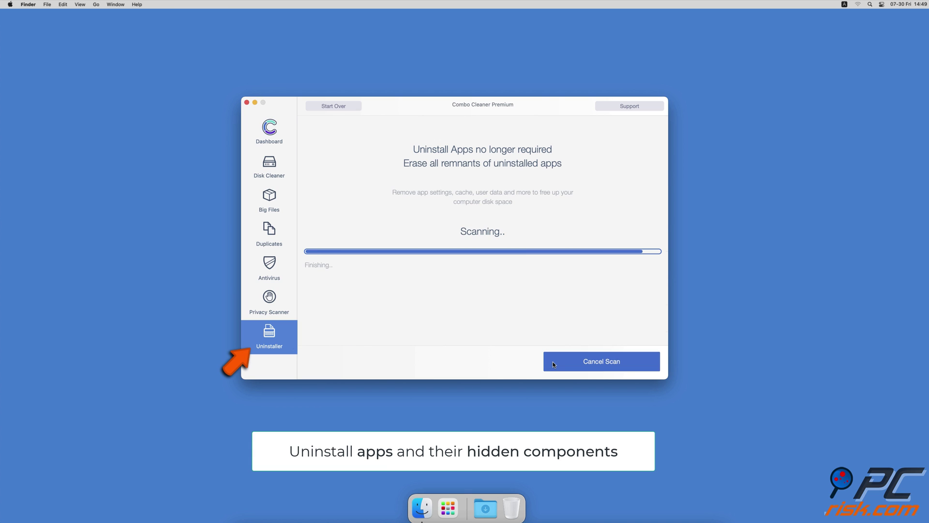